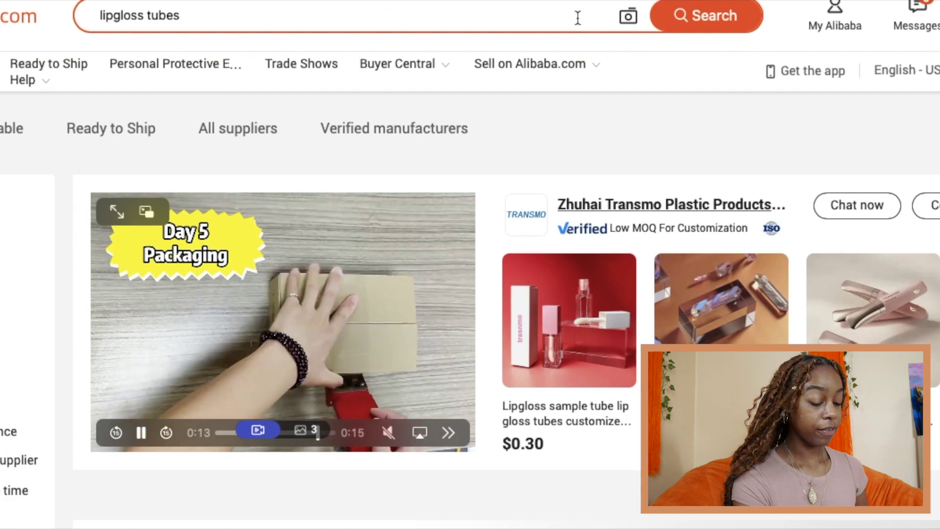
Step: Clear the product search and run it again for "lipgloss tubes"
{"action": "key", "text": "BackSpace"}
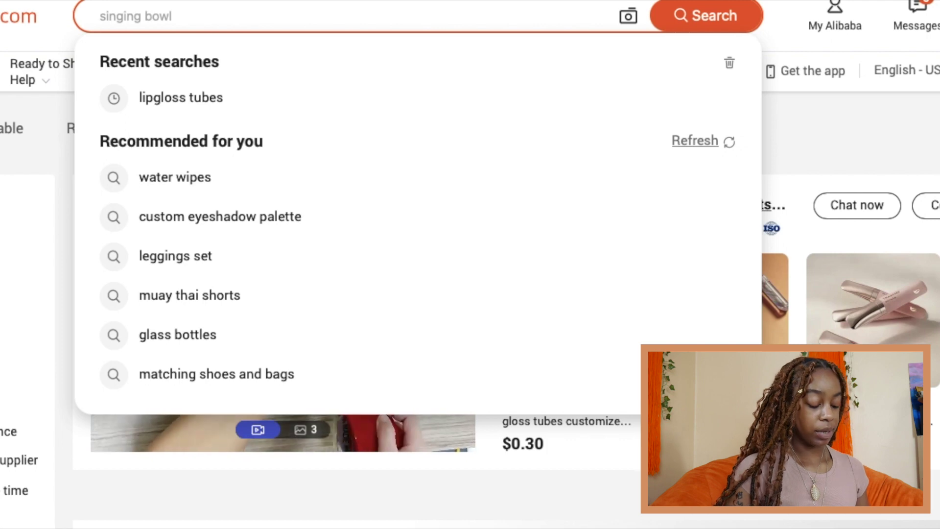
{"action": "left_click", "coordinate": [396, 109]}
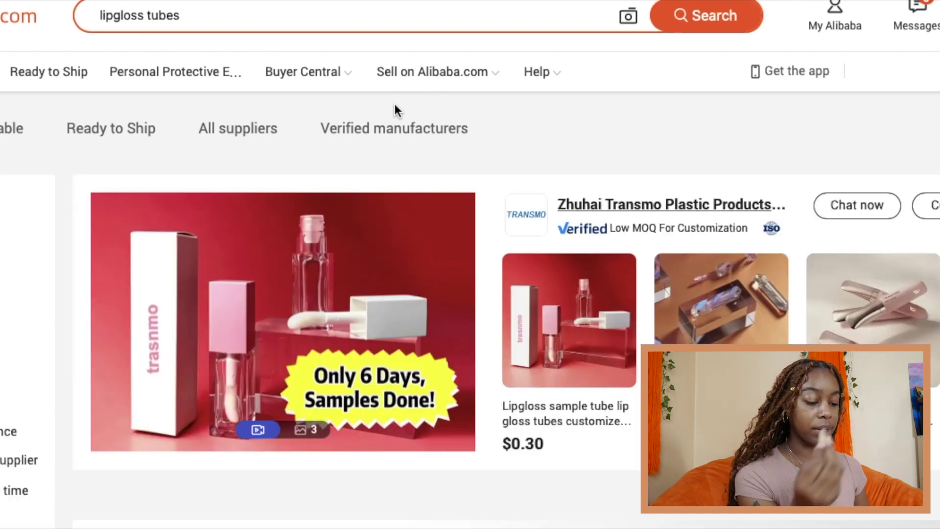
Step: Copy the full title of the "Unique 5ml Luxury Pink Heart Shaped Lipgloss Tubes" listing from the search results
{"action": "scroll", "coordinate": [487, 265], "scroll_direction": "down", "scroll_amount": 8}
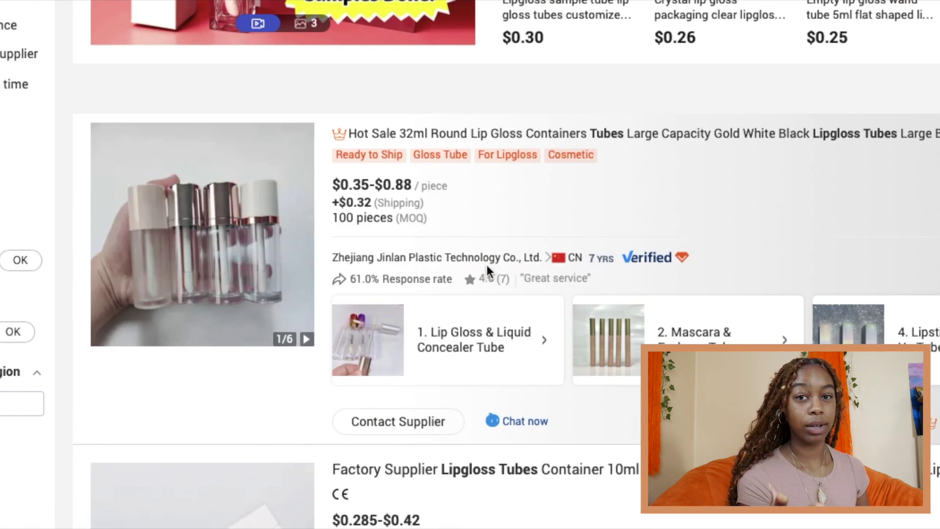
{"action": "scroll", "coordinate": [487, 265], "scroll_direction": "down", "scroll_amount": 8}
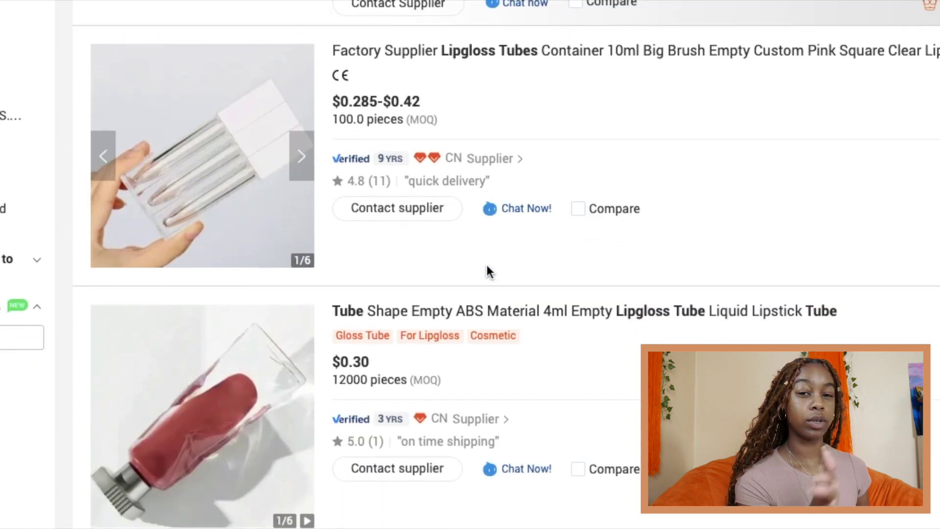
{"action": "scroll", "coordinate": [489, 271], "scroll_direction": "down", "scroll_amount": 3}
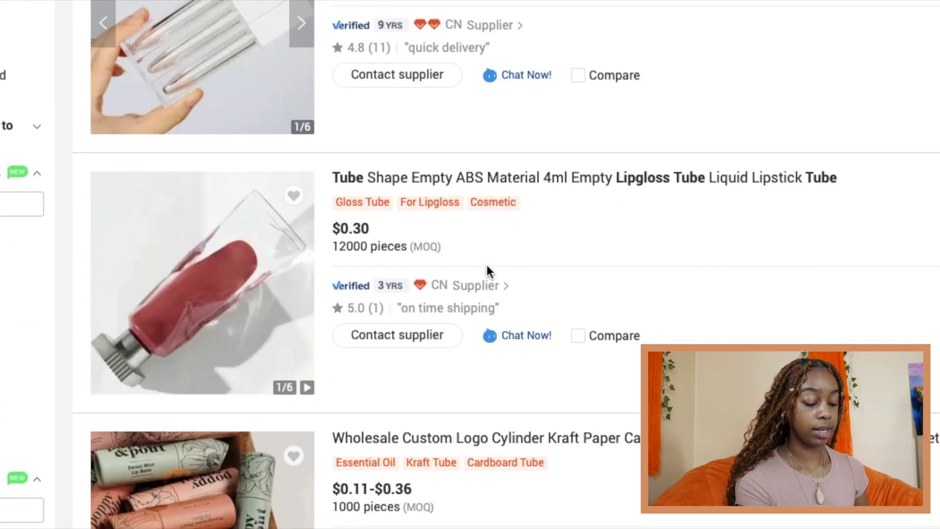
{"action": "scroll", "coordinate": [488, 271], "scroll_direction": "down", "scroll_amount": 3}
{"action": "scroll", "coordinate": [514, 208], "scroll_direction": "down", "scroll_amount": 4}
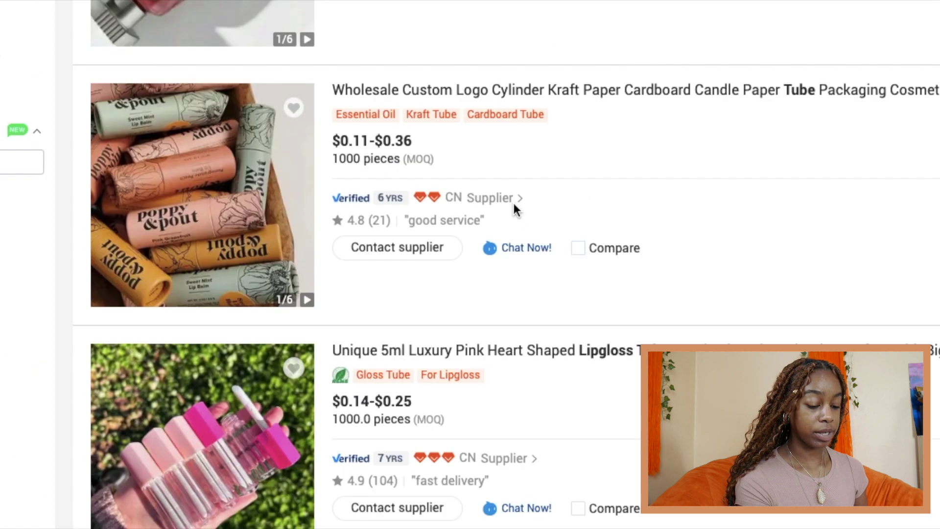
{"action": "scroll", "coordinate": [515, 208], "scroll_direction": "down", "scroll_amount": 3}
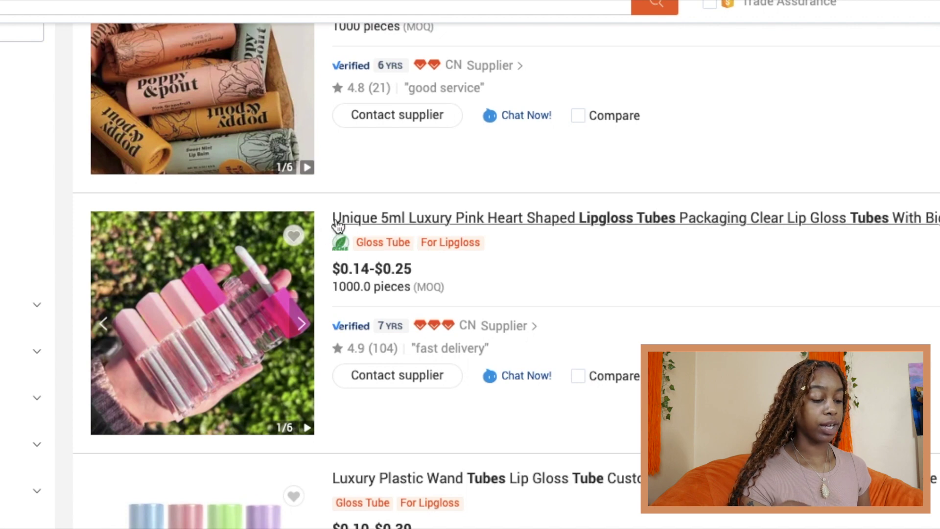
{"action": "left_click_drag", "start_coordinate": [331, 216], "coordinate": [906, 218]}
{"action": "triple_click", "coordinate": [906, 218]}
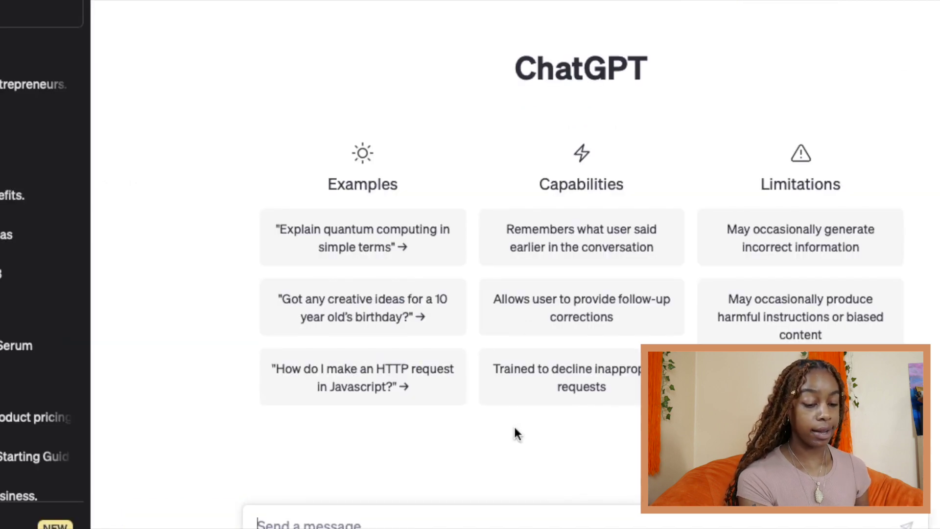
Step: Switch to ChatGPT and send the copied heart shaped lipgloss tubes title as a message on its own
{"action": "scroll", "coordinate": [514, 428], "scroll_direction": "down", "scroll_amount": 1}
{"action": "scroll", "coordinate": [513, 424], "scroll_direction": "up", "scroll_amount": 1}
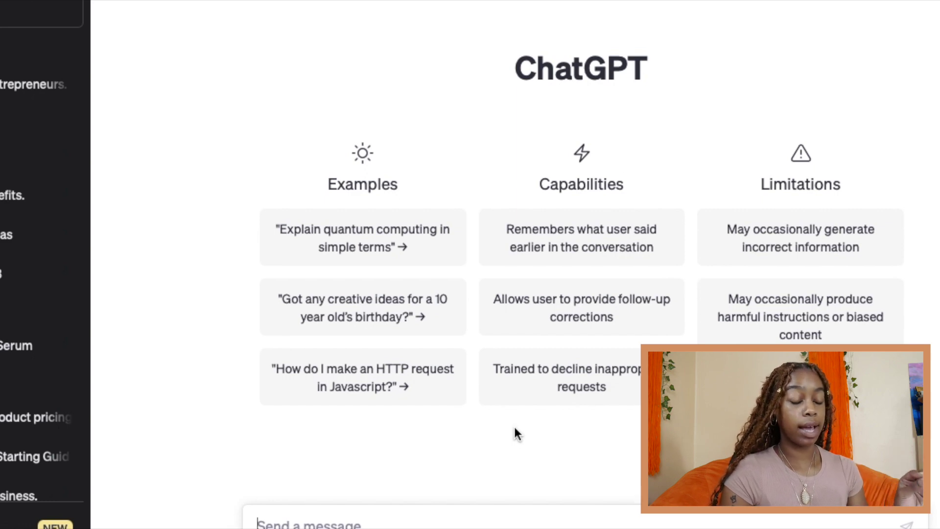
{"action": "scroll", "coordinate": [513, 425], "scroll_direction": "down", "scroll_amount": 3}
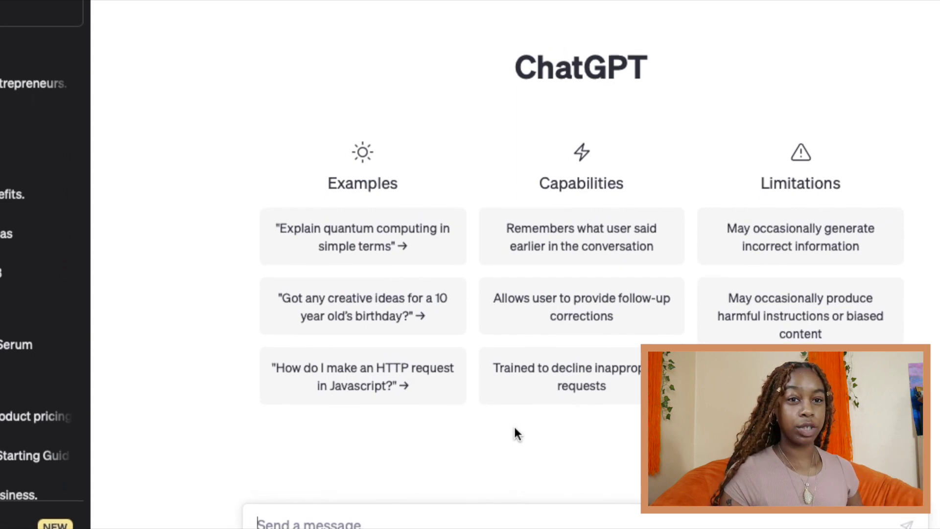
{"action": "key", "text": "super+v"}
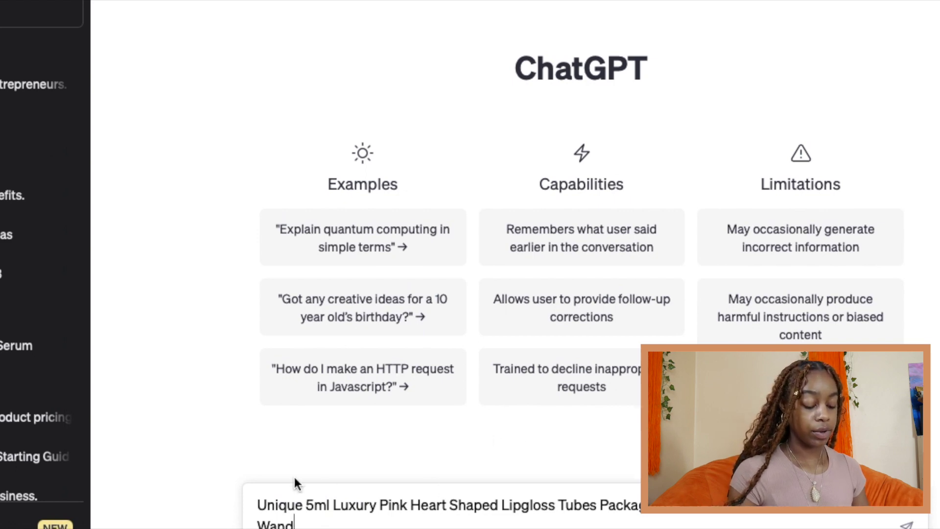
{"action": "key", "text": "Return"}
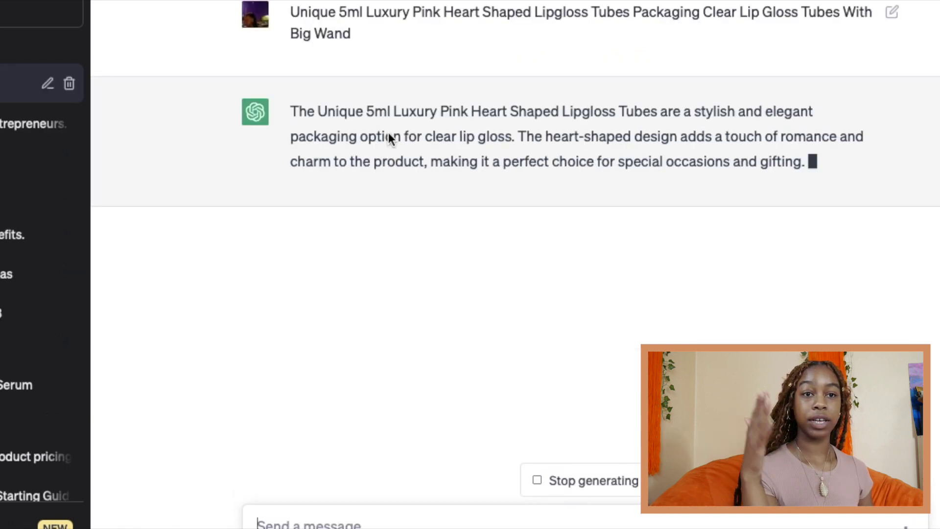
Step: Send "create a product description based on the following" with the heart shaped lipgloss tubes title, and compare the reply with the first answer
{"action": "type", "text": "create a product descip"}
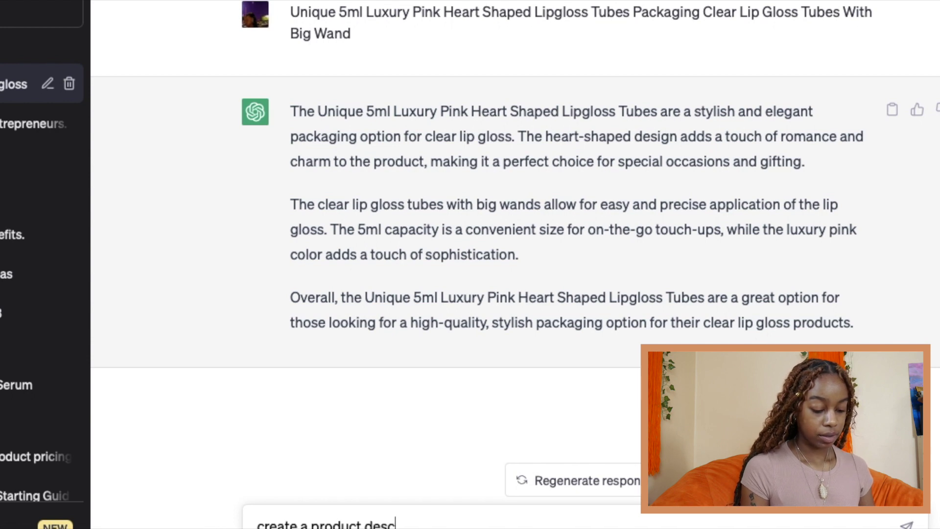
{"action": "key", "text": "BackSpace"}
{"action": "key", "text": "BackSpace"}
{"action": "type", "text": "ription based"}
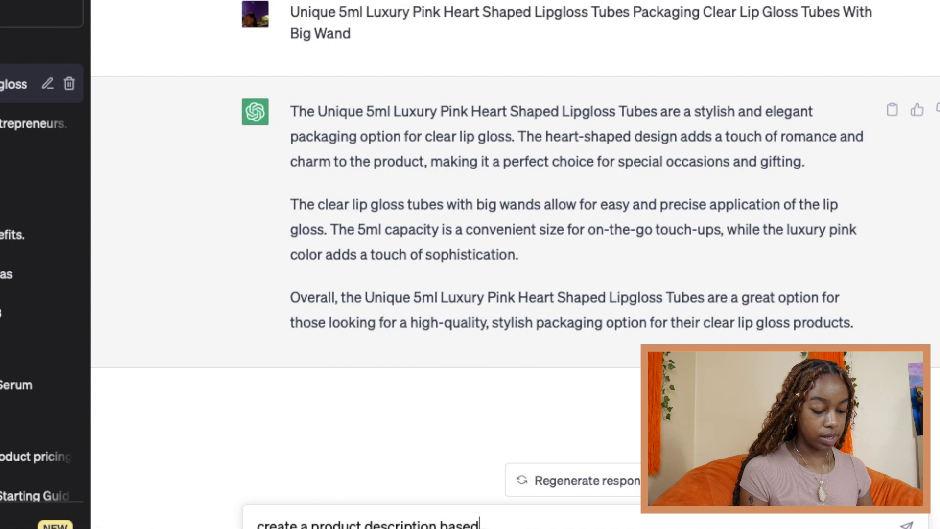
{"action": "type", "text": " on the following"}
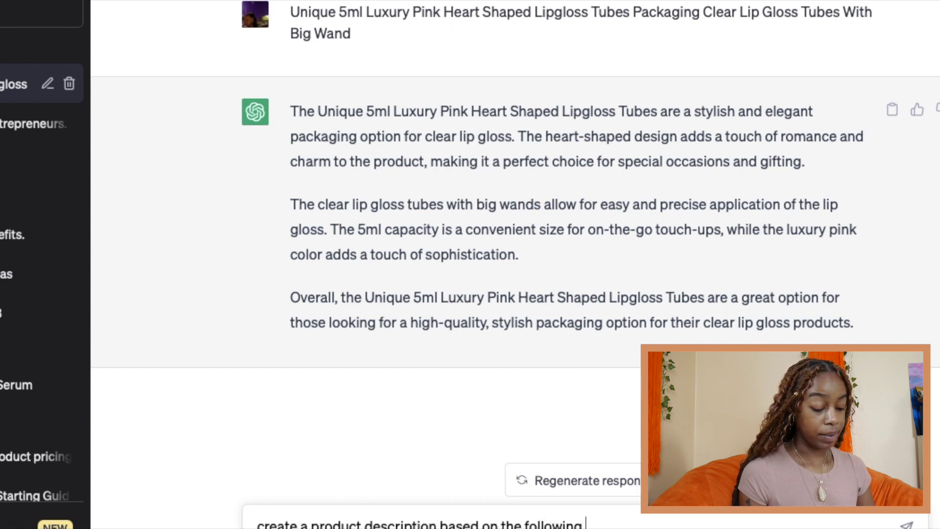
{"action": "type", "text": "Unique 5ml Luxury Pink Heart Shaped Lipgloss Tubes Packaging Clear Lip Gloss Tubes With Big Wand"}
{"action": "key", "text": "Return"}
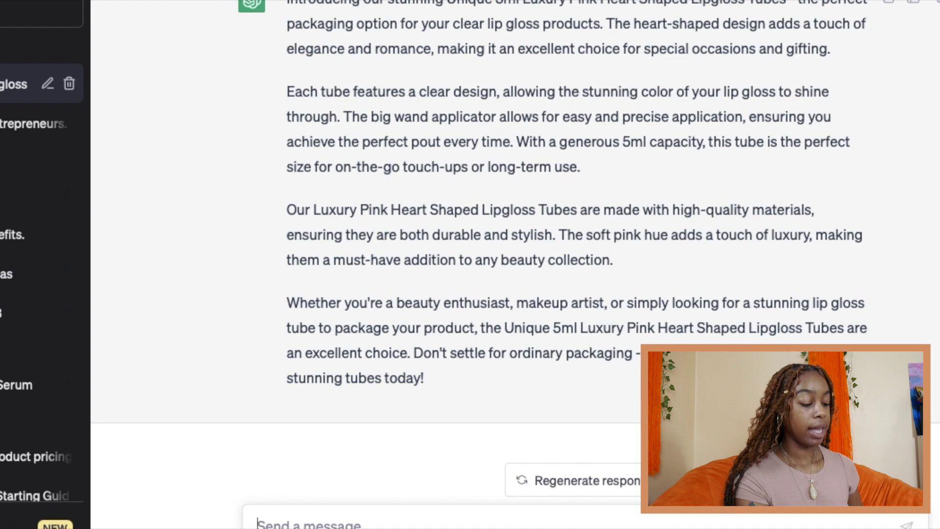
{"action": "scroll", "coordinate": [390, 317], "scroll_direction": "up", "scroll_amount": 10}
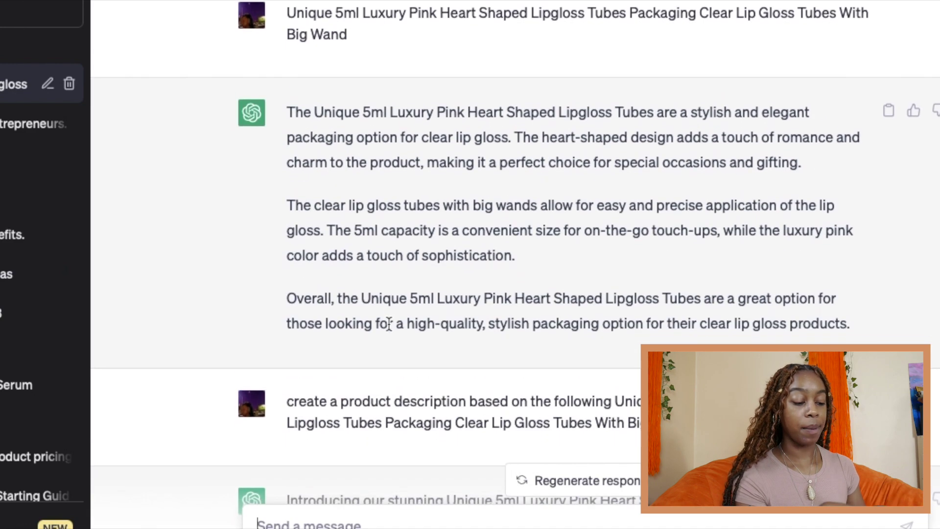
{"action": "scroll", "coordinate": [387, 318], "scroll_direction": "down", "scroll_amount": 10}
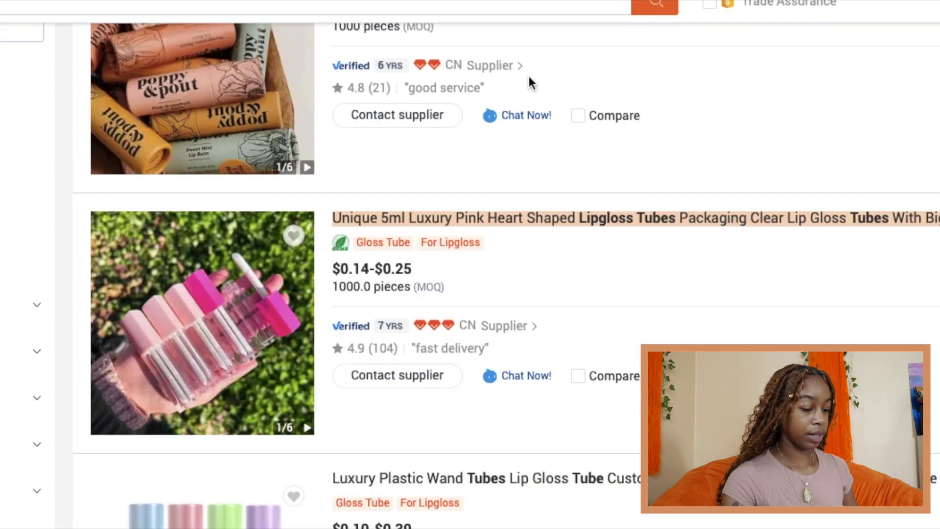
Step: Switch back to Alibaba and search for "body butter containers"
{"action": "scroll", "coordinate": [321, 248], "scroll_direction": "up", "scroll_amount": 10}
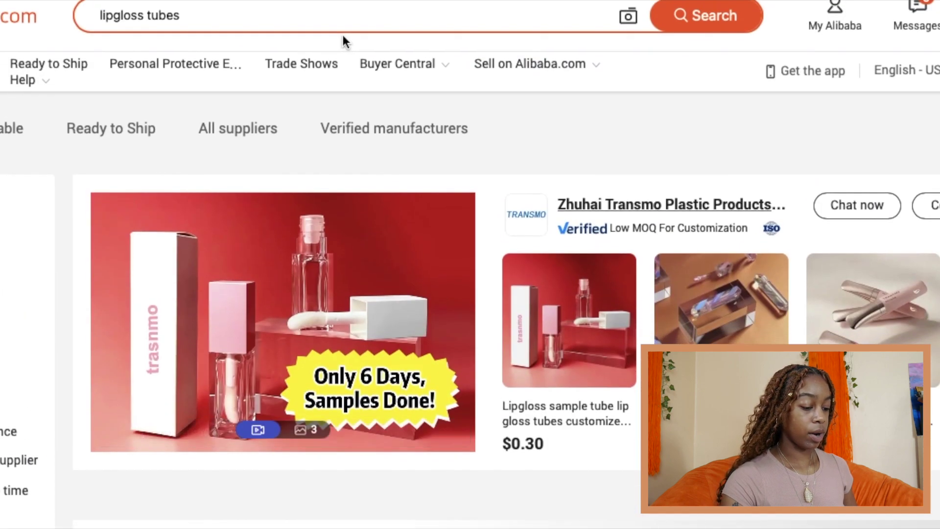
{"action": "left_click", "coordinate": [336, 23]}
{"action": "key", "text": "BackSpace"}
{"action": "type", "text": "body butter"}
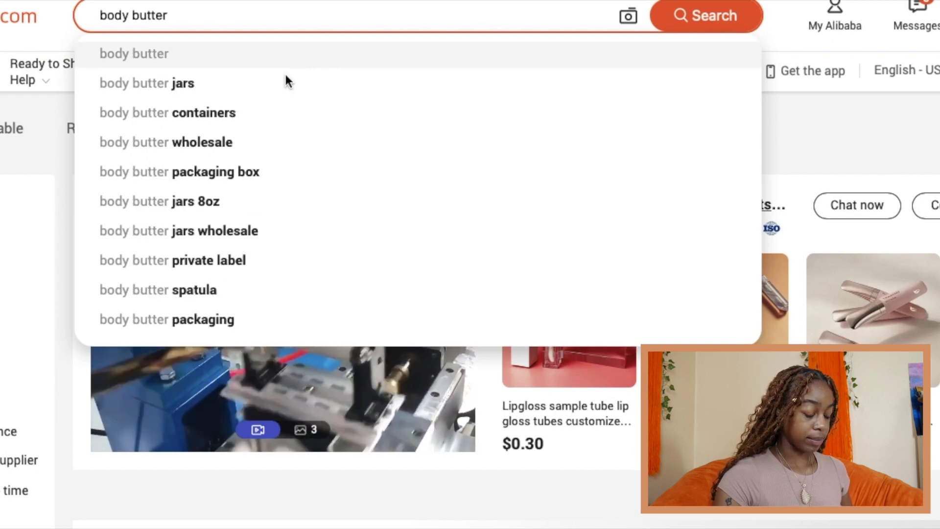
{"action": "left_click", "coordinate": [239, 122]}
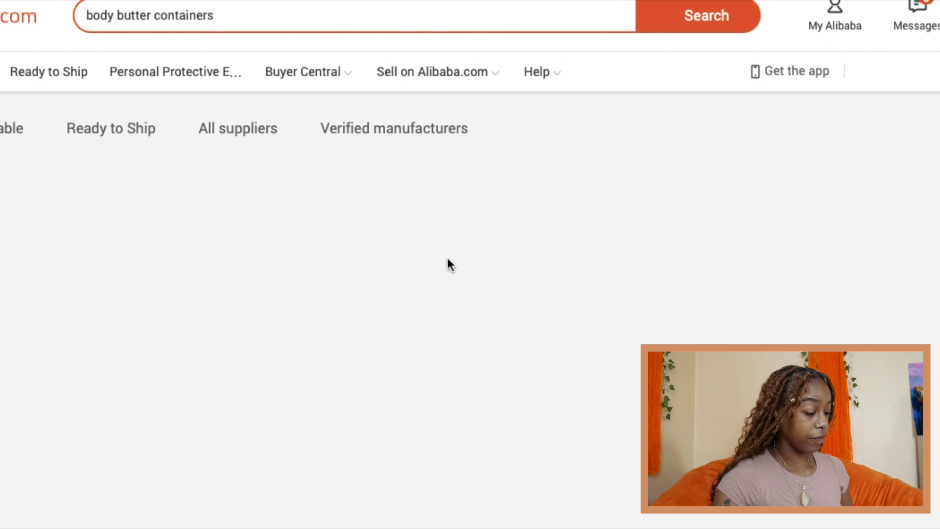
Step: Copy the title of the "250ml 350ml 500ml Square Cosmetic PET Jar" listing from the results
{"action": "scroll", "coordinate": [449, 263], "scroll_direction": "down", "scroll_amount": 8}
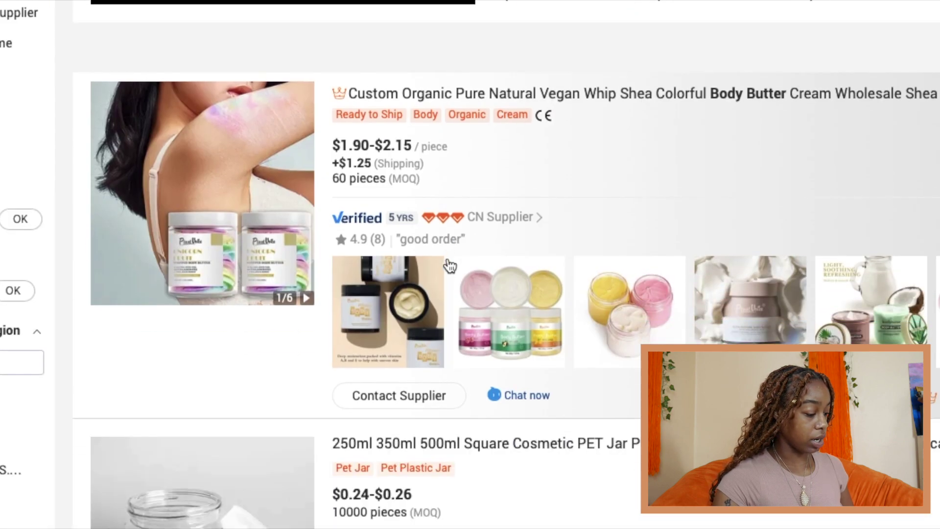
{"action": "scroll", "coordinate": [450, 266], "scroll_direction": "down", "scroll_amount": 4}
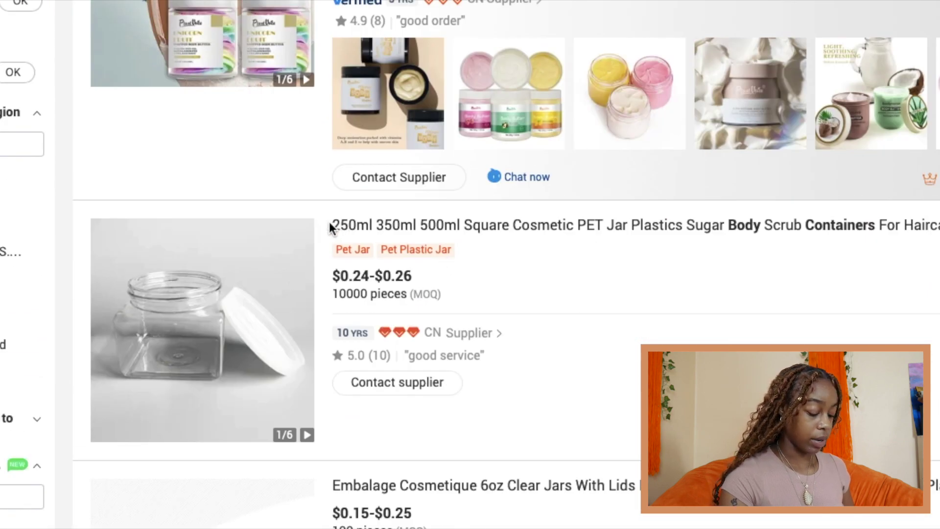
{"action": "left_click_drag", "start_coordinate": [333, 225], "coordinate": [517, 222]}
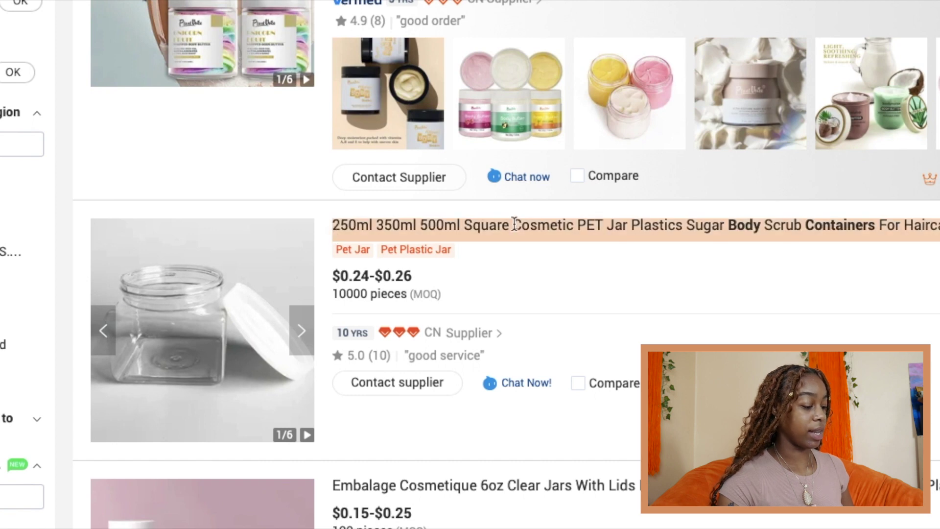
{"action": "left_click_drag", "start_coordinate": [333, 225], "coordinate": [938, 225]}
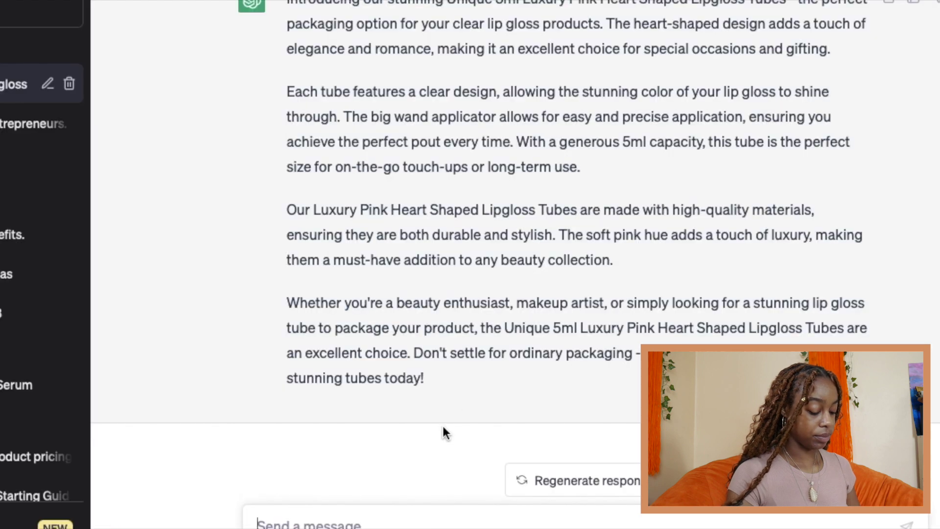
Step: Switch to ChatGPT, send "create a product description based on the following" with the copied square PET jar title, and read the reply
{"action": "type", "text": "cre"}
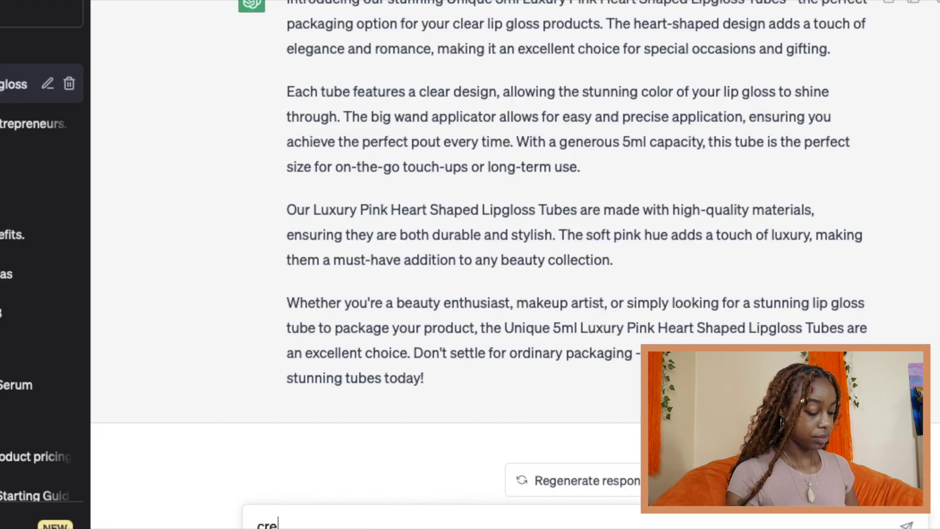
{"action": "type", "text": "ate a product des"}
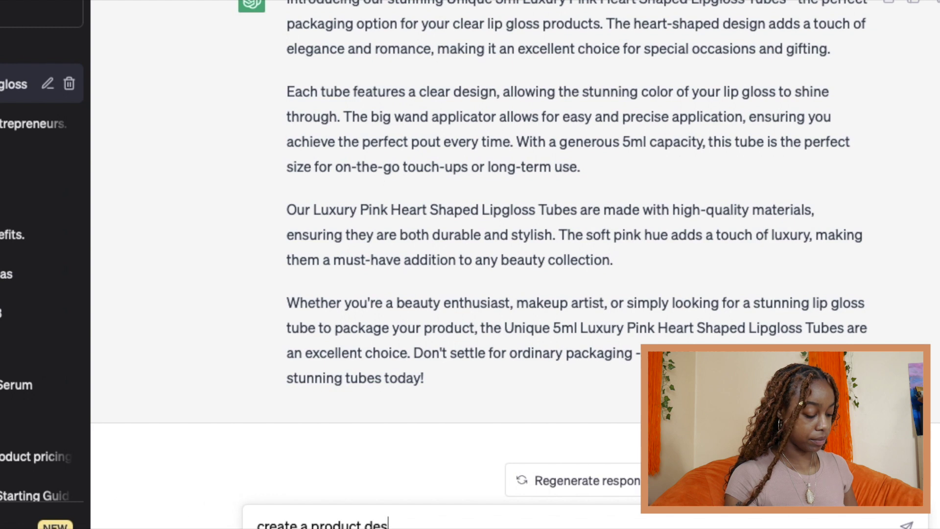
{"action": "type", "text": "cription base"}
{"action": "key", "text": "BackSpace"}
{"action": "key", "text": "BackSpace"}
{"action": "key", "text": "BackSpace"}
{"action": "type", "text": "ased on the following"}
{"action": "key", "text": "ctrl+v"}
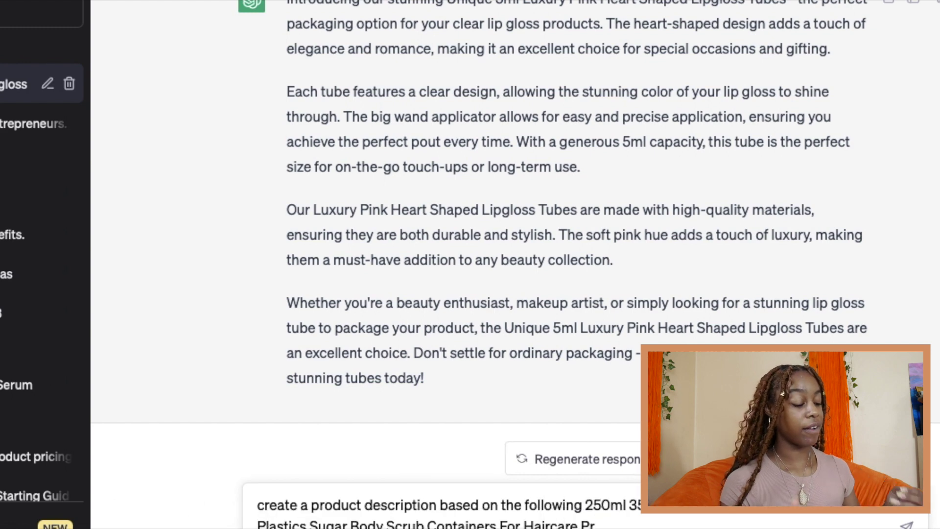
{"action": "key", "text": "Return"}
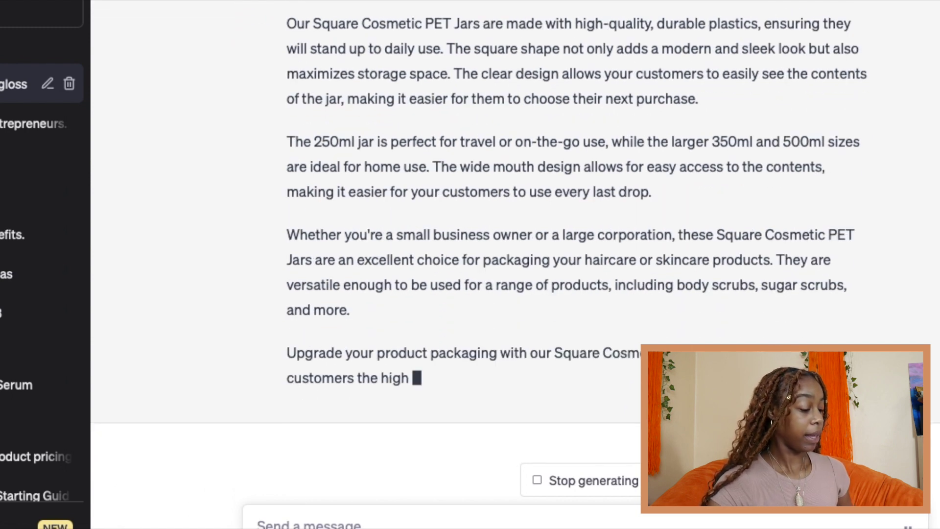
{"action": "scroll", "coordinate": [482, 263], "scroll_direction": "up", "scroll_amount": 2}
{"action": "scroll", "coordinate": [481, 263], "scroll_direction": "up", "scroll_amount": 1}
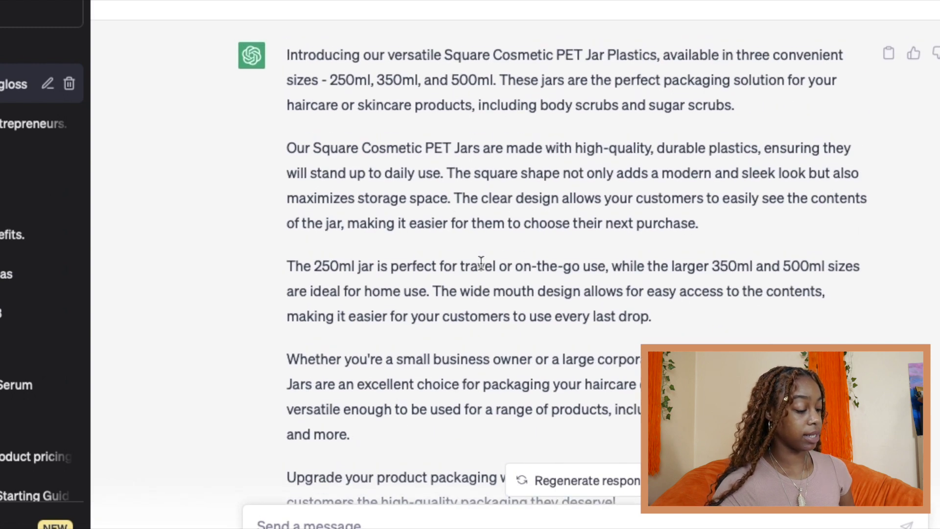